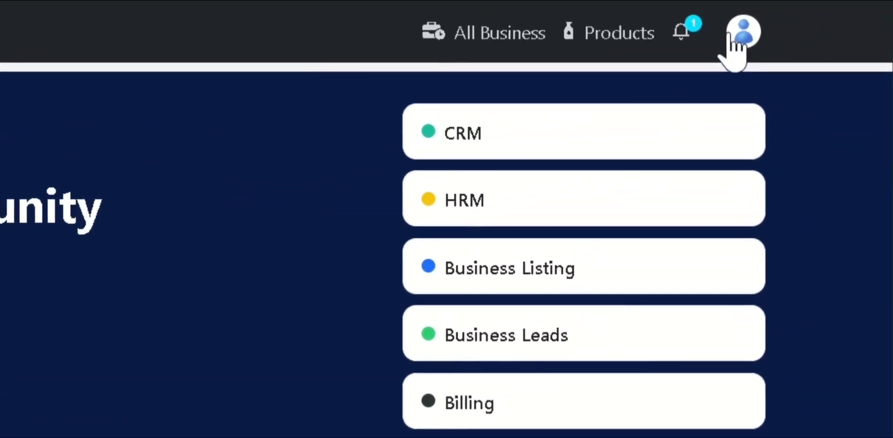
- Open the account dropdown from the profile avatar on the business home page
left_click(739, 35)
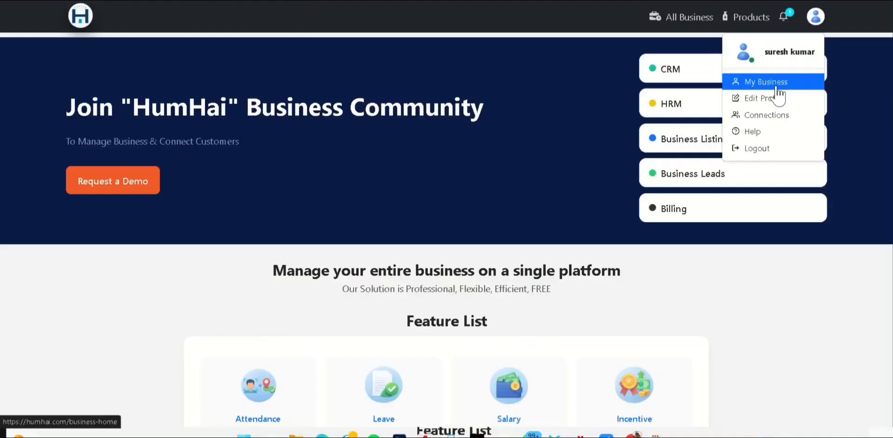
- Go to My Business and open the HRM for the pro book business
left_click(777, 88)
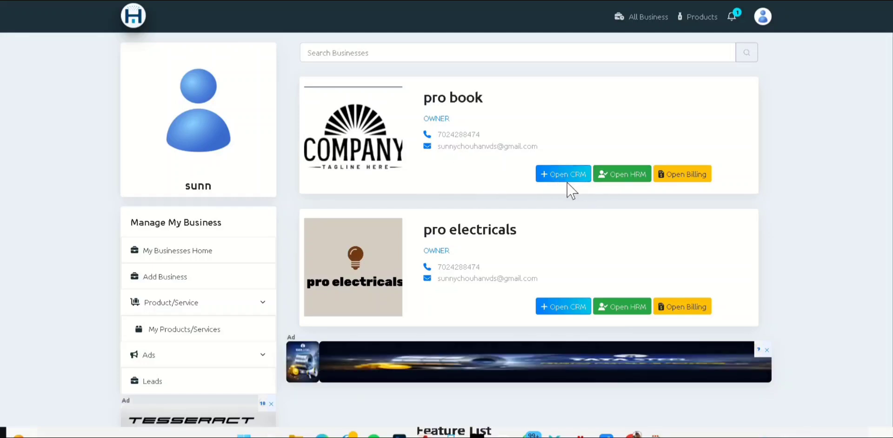
left_click(621, 179)
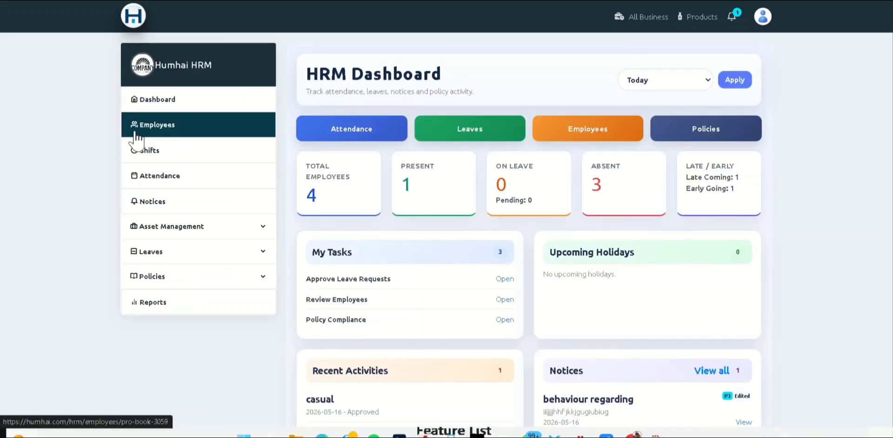
- Open the Employees page and scroll through the four listed employees
left_click(184, 135)
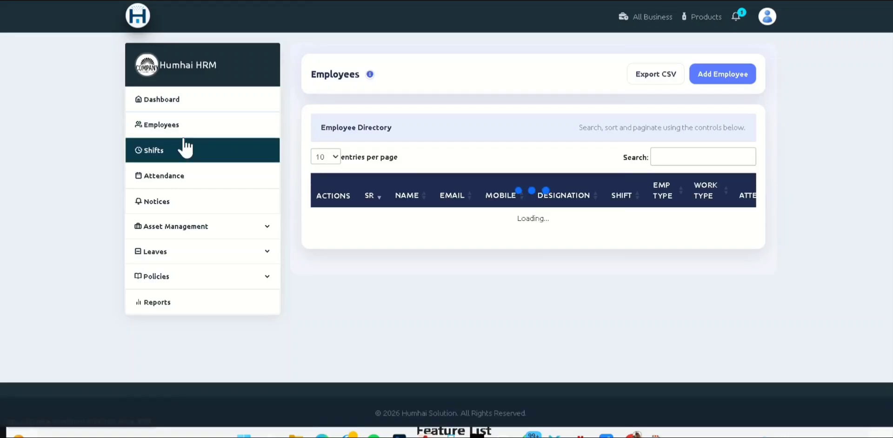
scroll(353, 262, "down", 1)
scroll(353, 264, "down", 3)
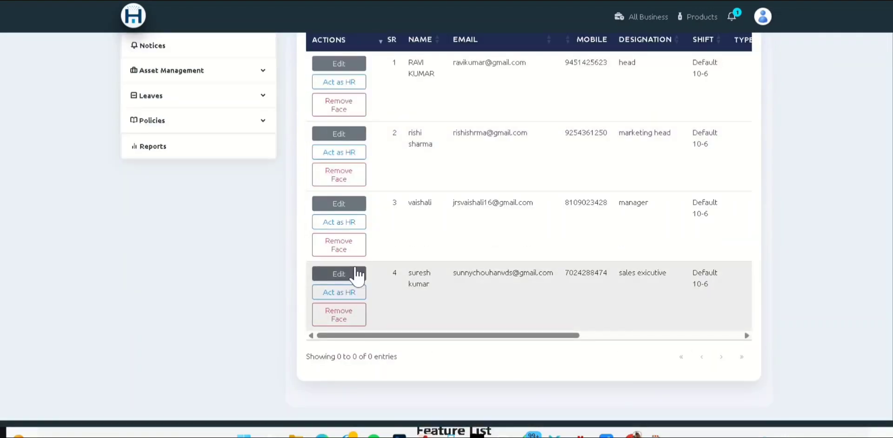
scroll(356, 274, "up", 5)
scroll(444, 342, "down", 4)
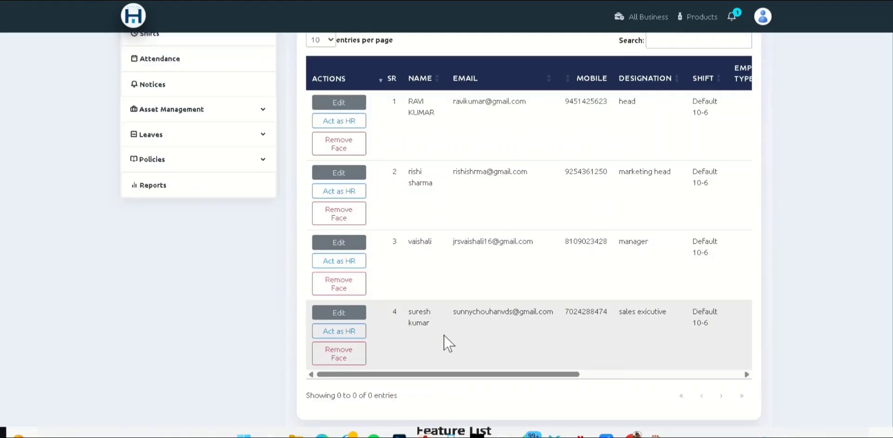
scroll(446, 335, "up", 3)
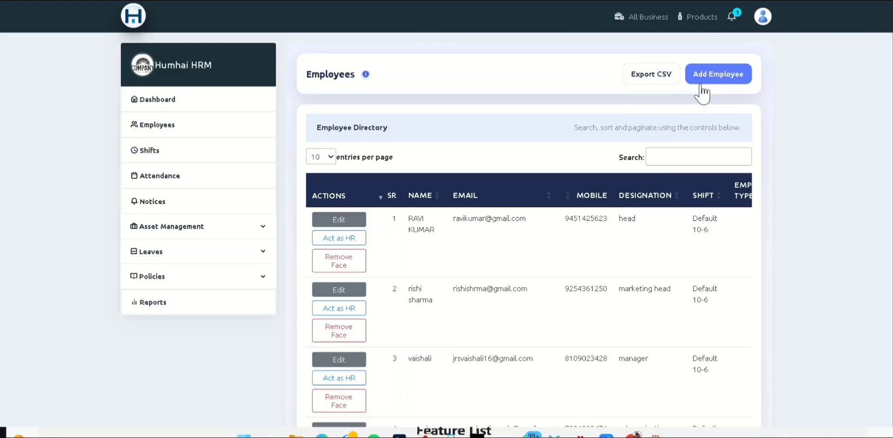
- Open the Add Employee form
left_click(728, 77)
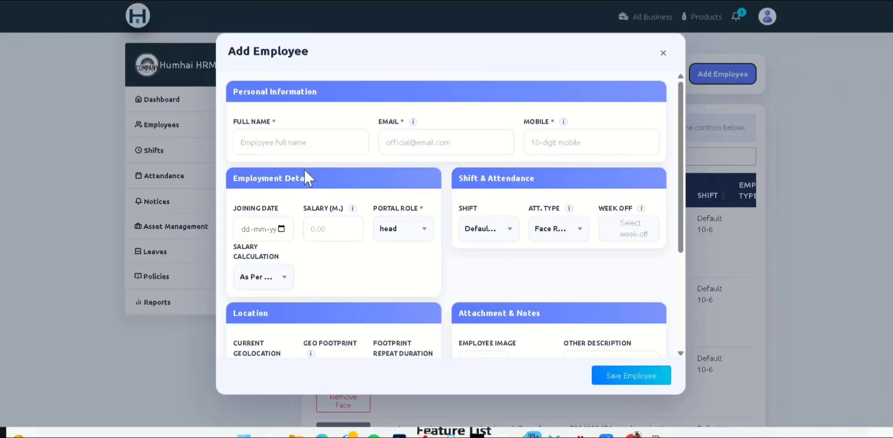
scroll(307, 179, "down", 2)
scroll(310, 183, "down", 1)
scroll(310, 182, "up", 3)
- Paste the employee's full name, e-mail address and mobile number into Personal Information
left_click(281, 138)
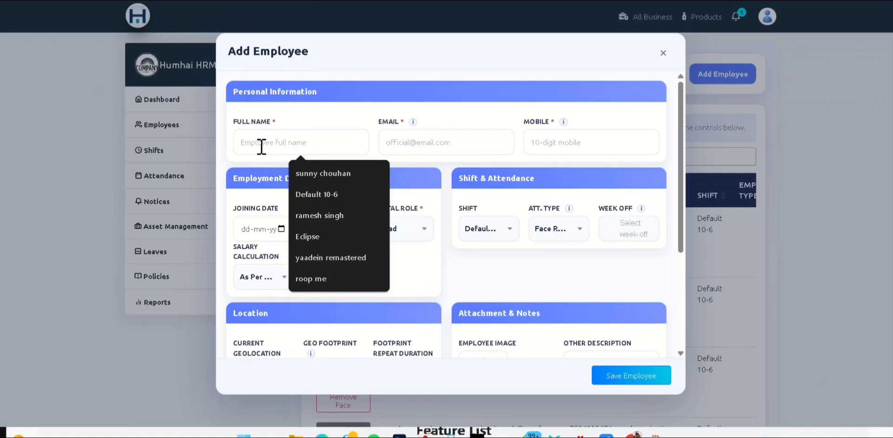
left_click(397, 142)
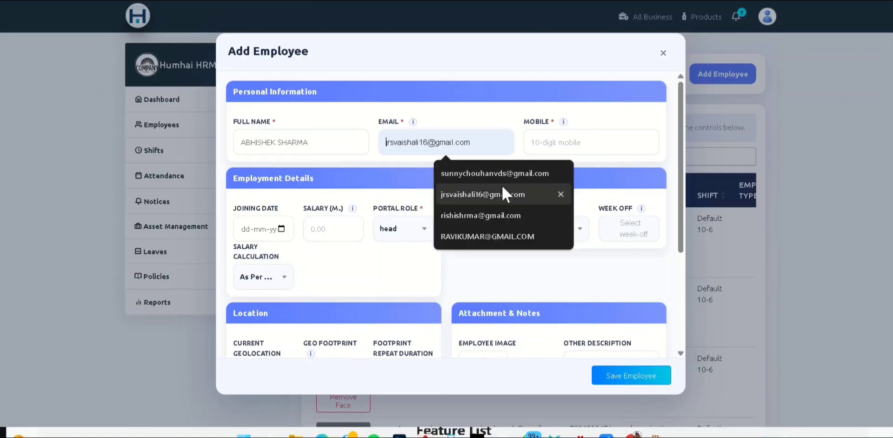
key("ctrl+v")
left_click(558, 146)
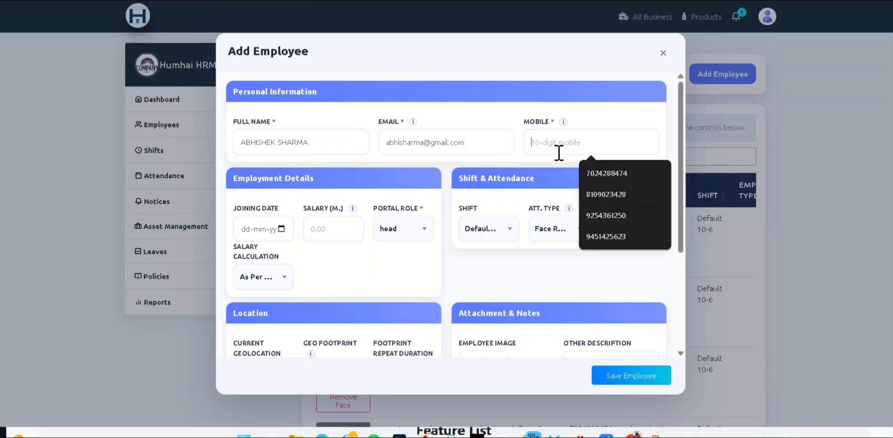
type("75462843")
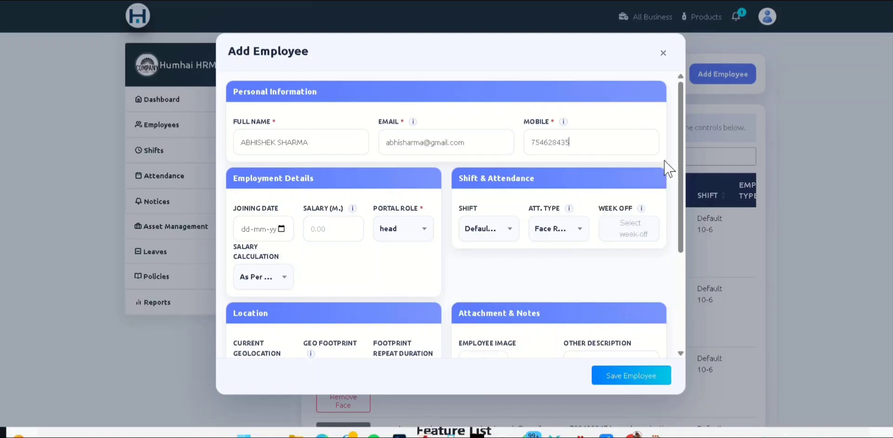
scroll(668, 168, "down", 1)
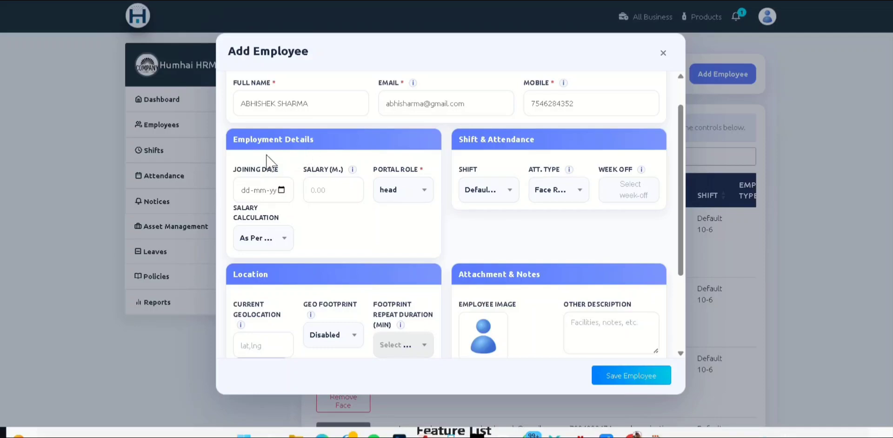
- Set joining date 18 May 2026, salary 15000, portal role sales exicutive and 30 Days calculation
left_click(281, 190)
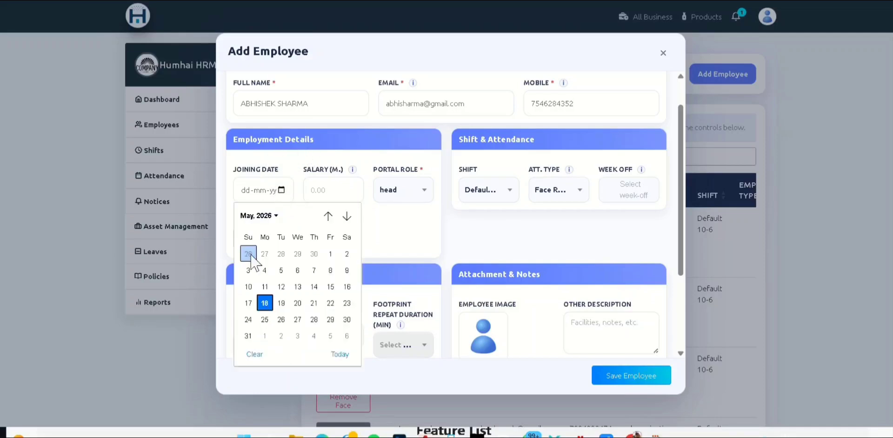
left_click(265, 304)
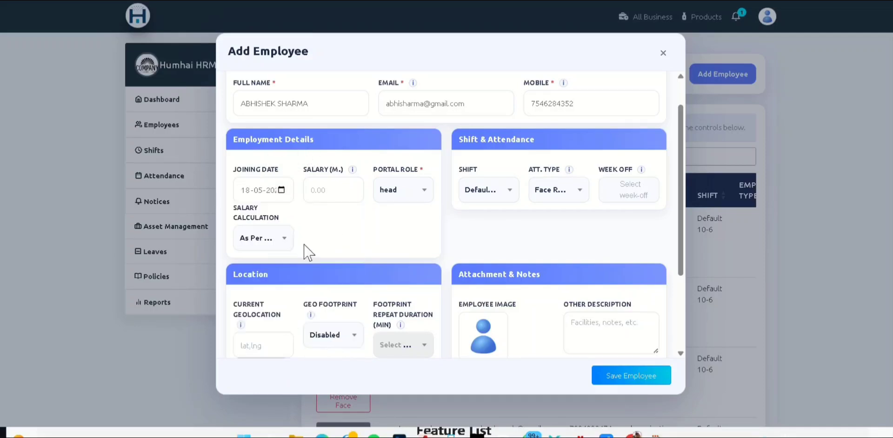
left_click(336, 190)
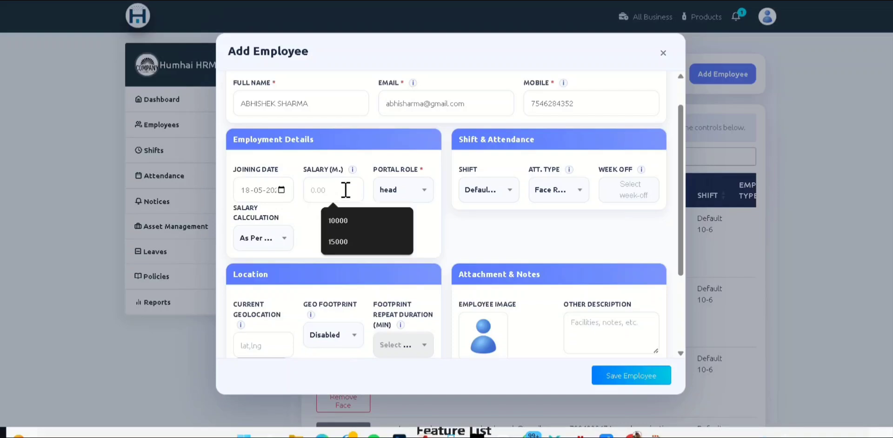
left_click(348, 242)
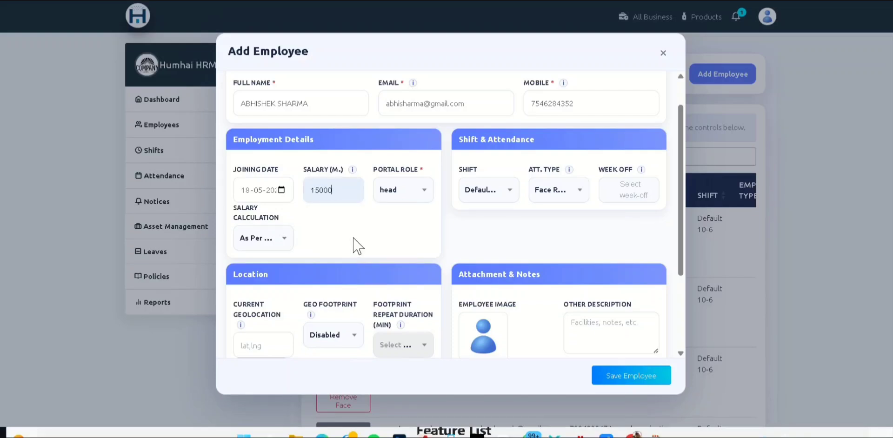
left_click(420, 198)
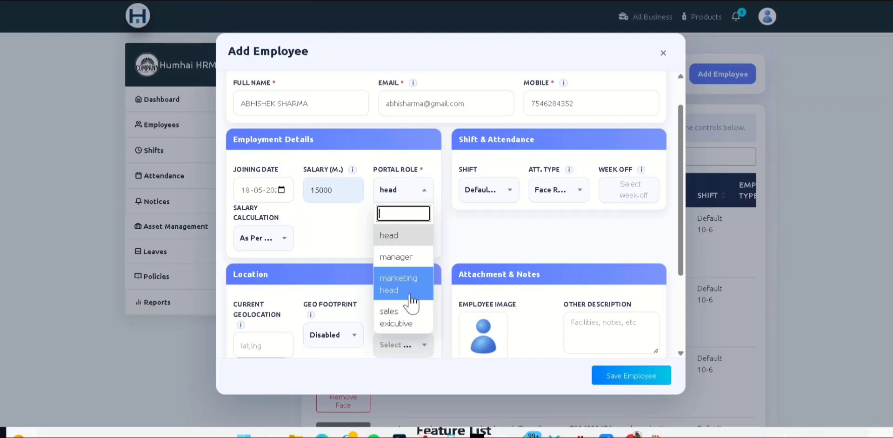
left_click(409, 320)
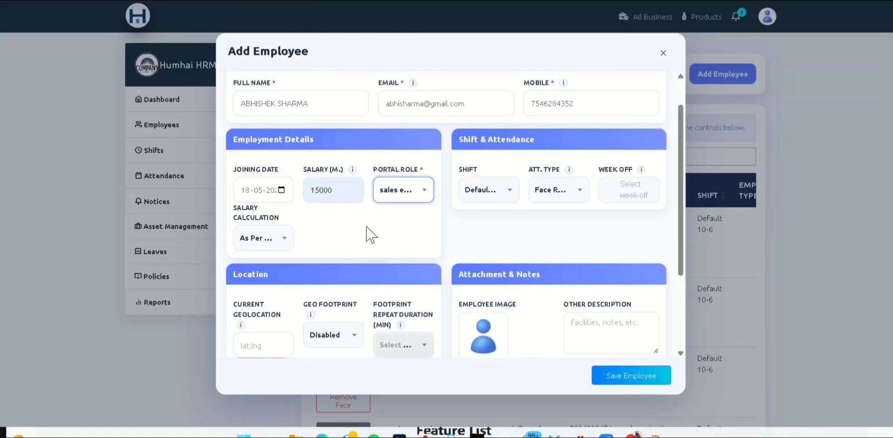
left_click(284, 240)
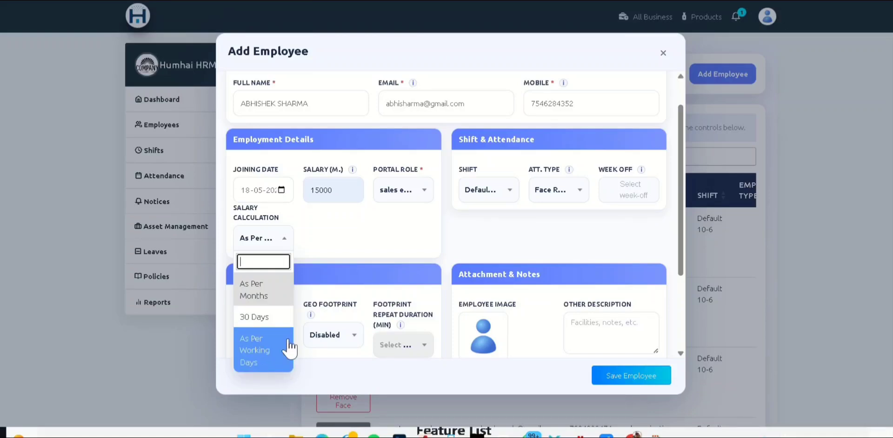
left_click(274, 318)
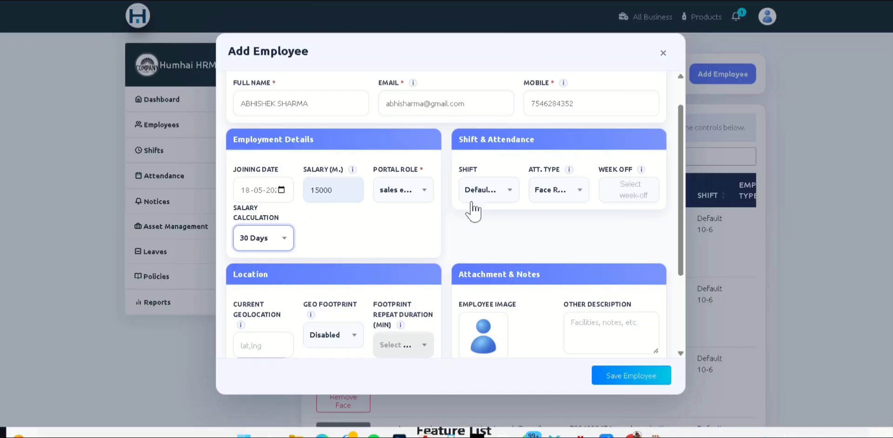
- Assign the SALES EXICUTIVE shift to the new employee
left_click(488, 193)
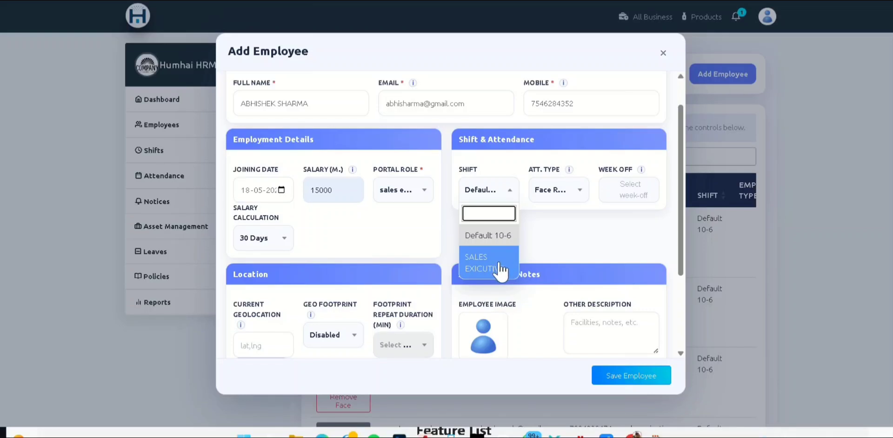
left_click(500, 269)
left_click(510, 202)
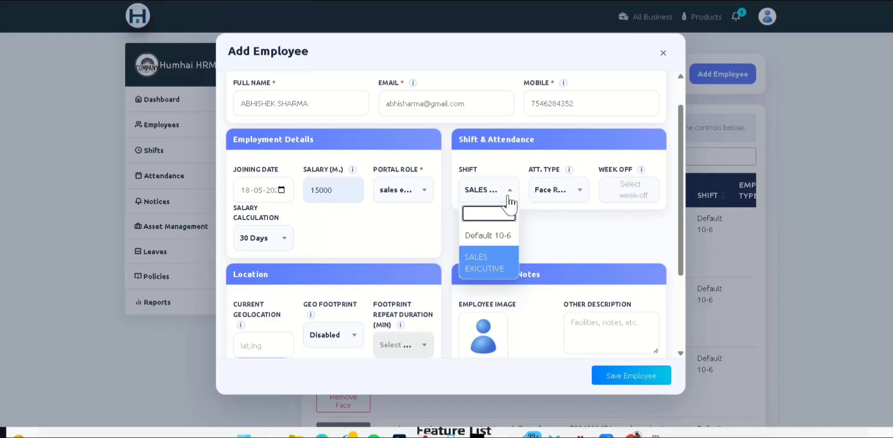
left_click(509, 201)
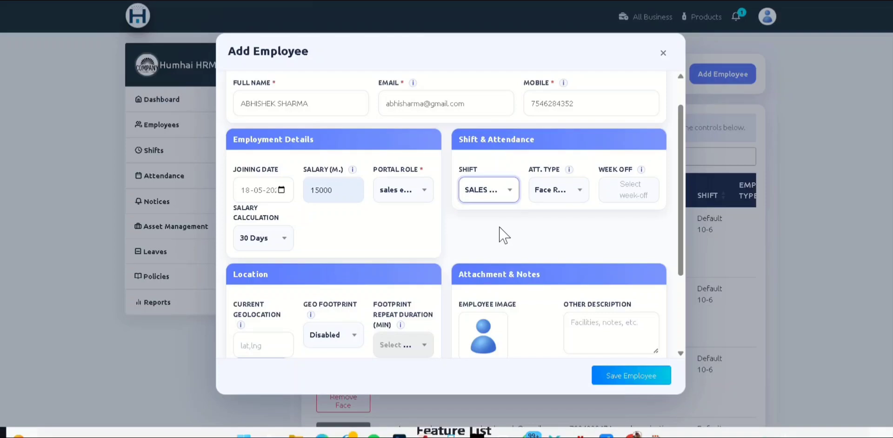
- Set the attendance type to Face
scroll(503, 235, "up", 2)
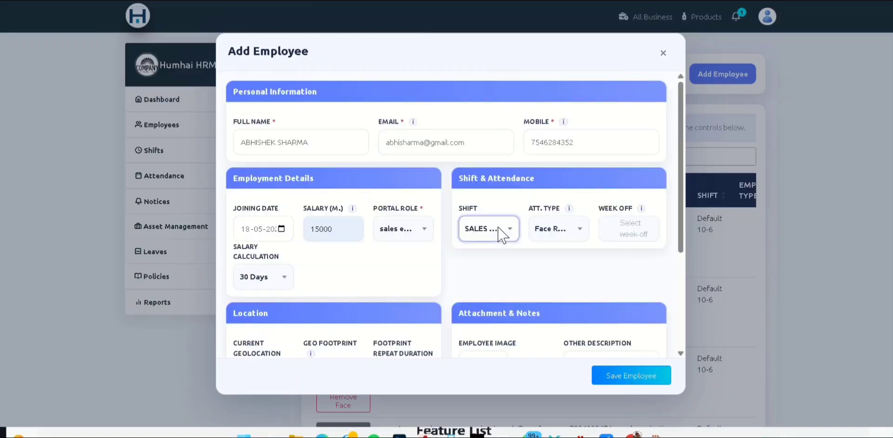
left_click(580, 240)
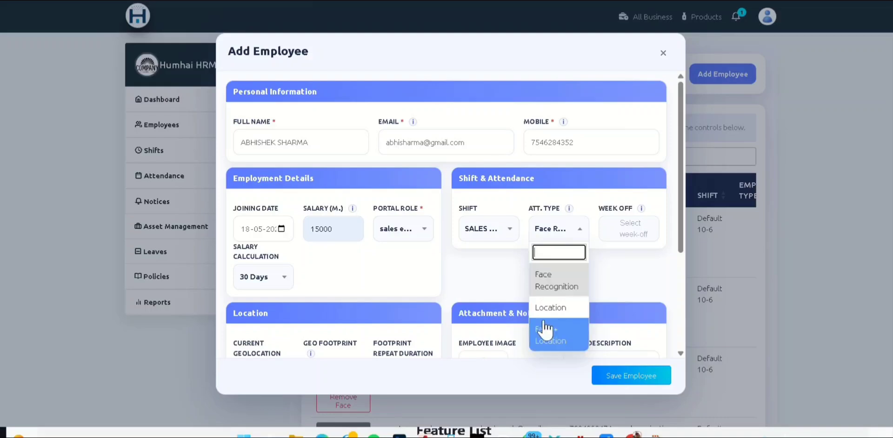
left_click(577, 341)
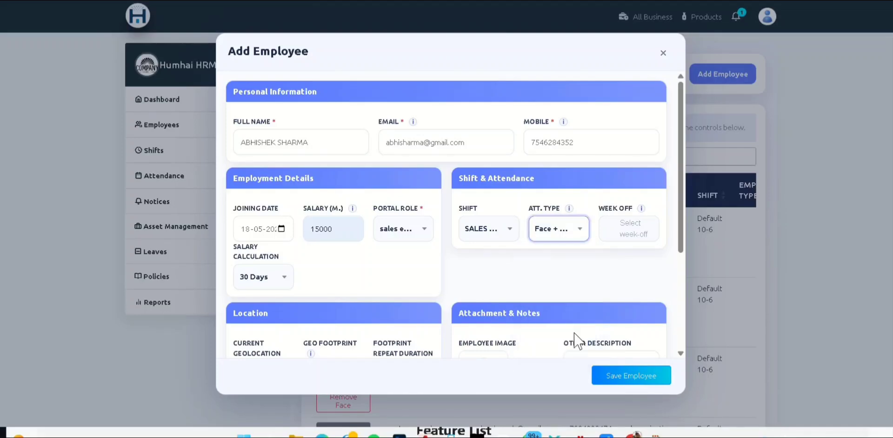
scroll(573, 195, "down", 1)
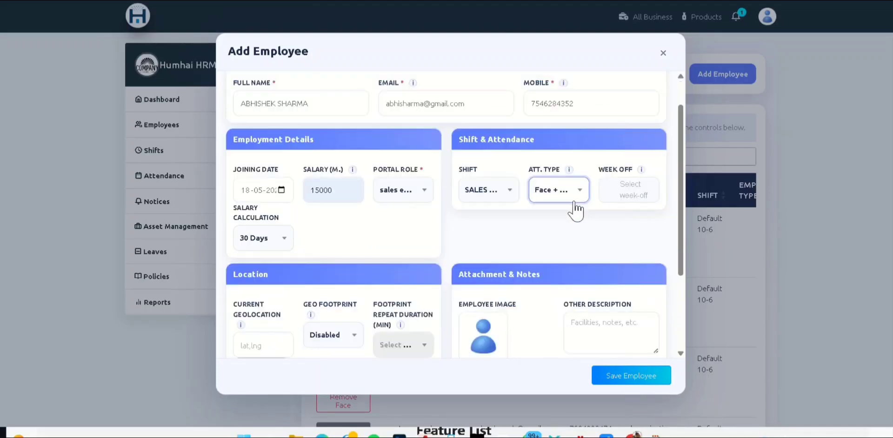
- Make Sunday (SUN) the employee's weekly off day
left_click(619, 195)
scroll(629, 268, "down", 1)
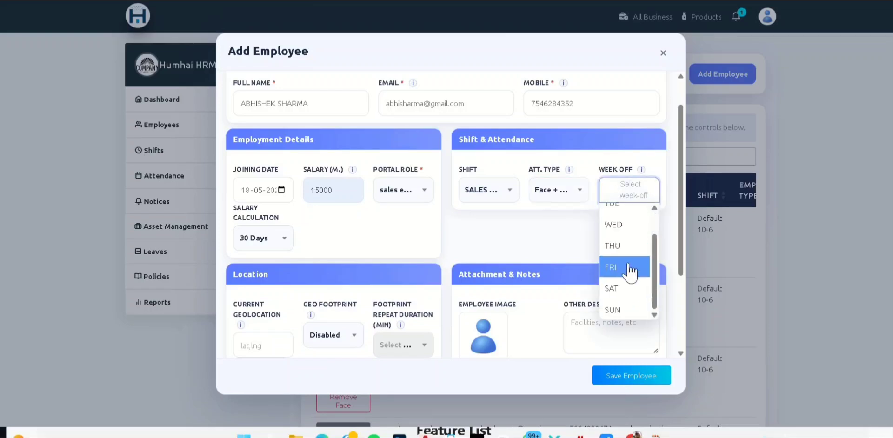
left_click(617, 316)
scroll(628, 284, "up", 2)
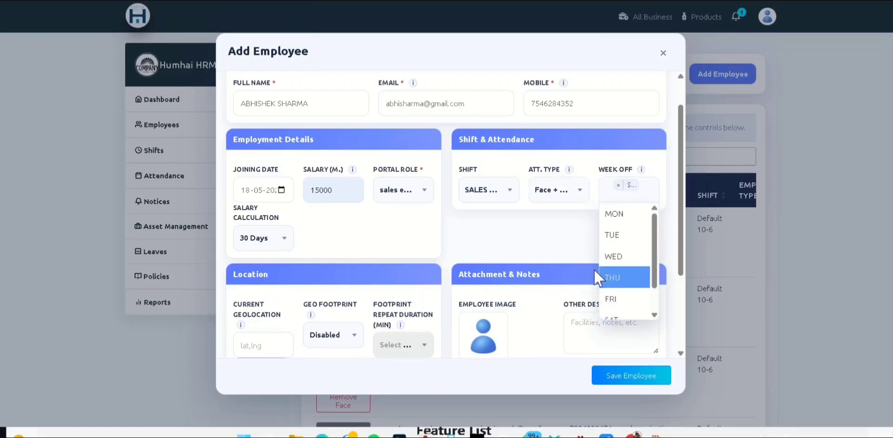
left_click(551, 254)
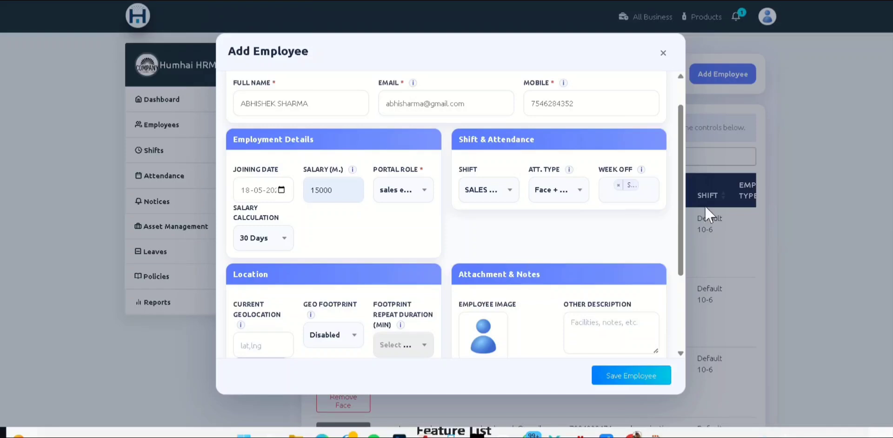
scroll(295, 258, "down", 2)
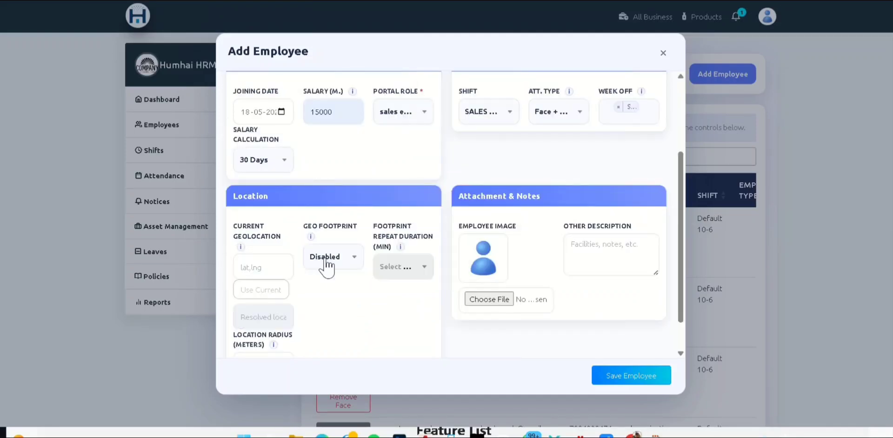
scroll(333, 275, "down", 1)
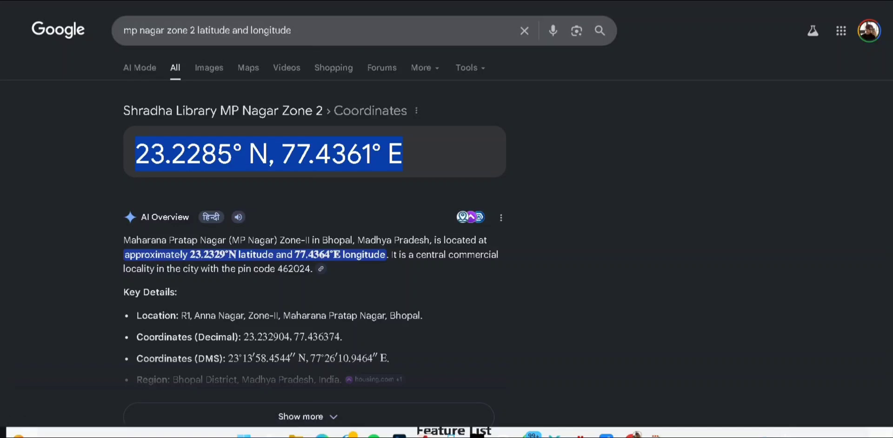
- Return to the HRM tab with the MP Nagar Zone 2 coordinates copied
key("ctrl+Tab")
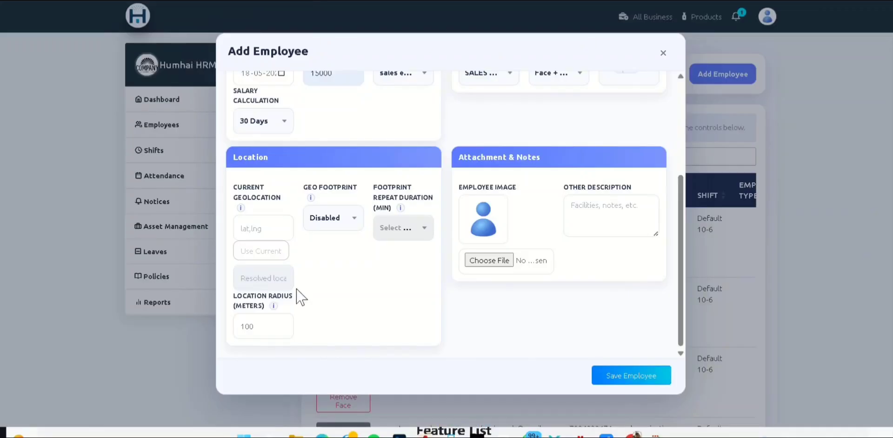
- Paste 23.2285° N, 77.4361° E into the Current Geolocation field
left_click(276, 234)
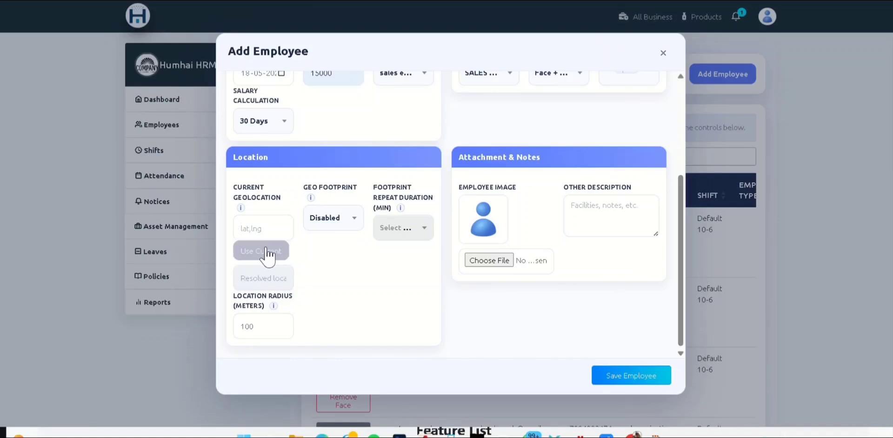
left_click(262, 251)
mouse_move(291, 228)
left_mouse_down()
mouse_move(232, 233)
mouse_move(287, 226)
left_mouse_up()
scroll(254, 264, "down", 1)
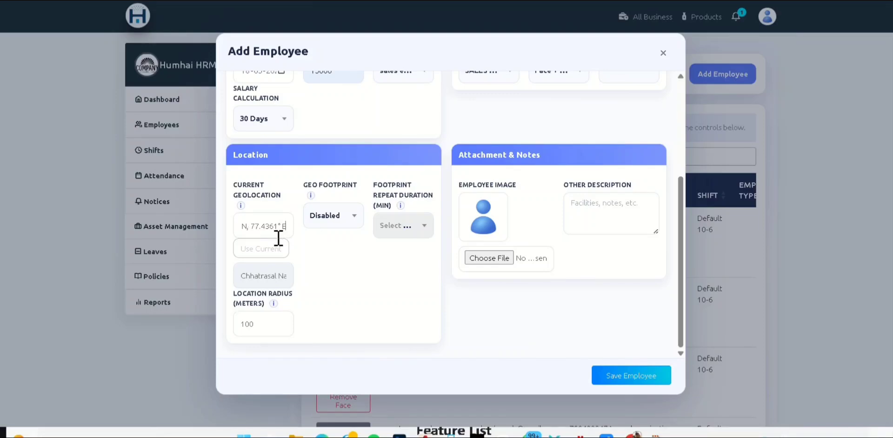
- Enable Geo Footprint and set its repeat duration to 10 minutes
left_click(336, 217)
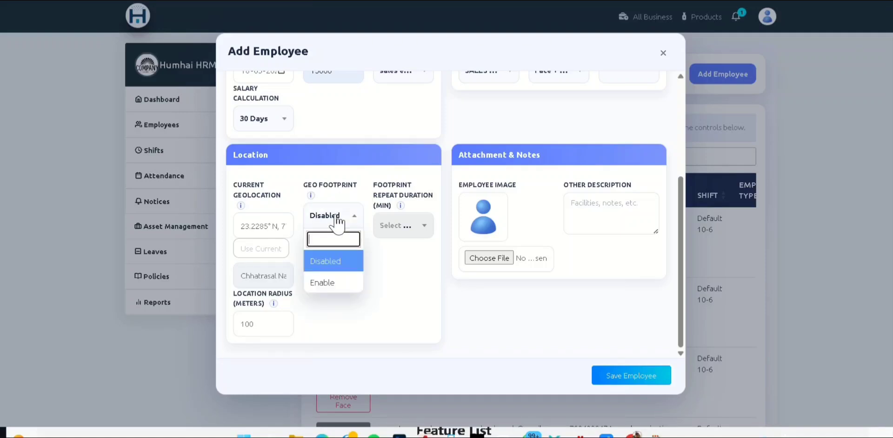
left_click(335, 282)
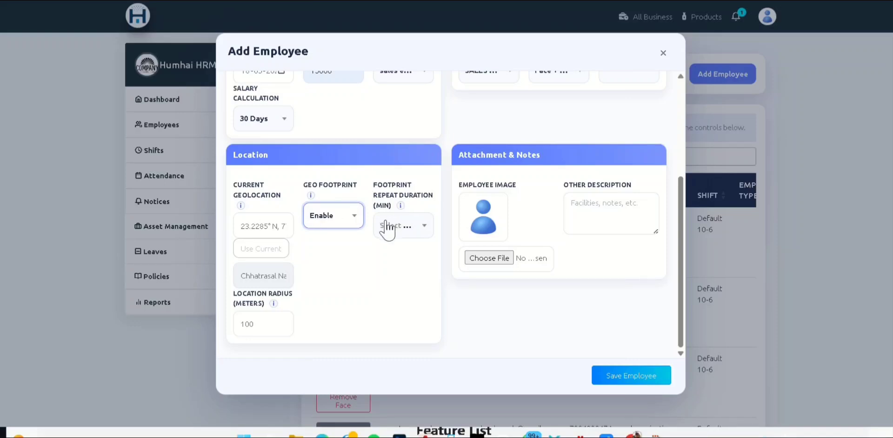
left_click(408, 225)
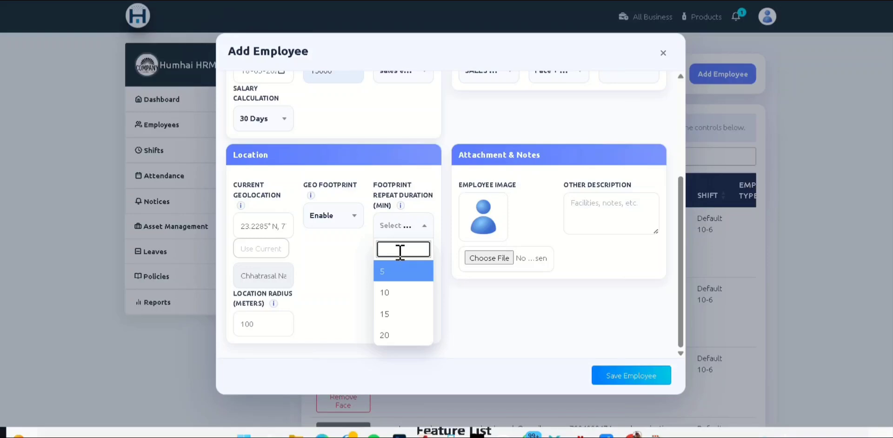
left_click(421, 293)
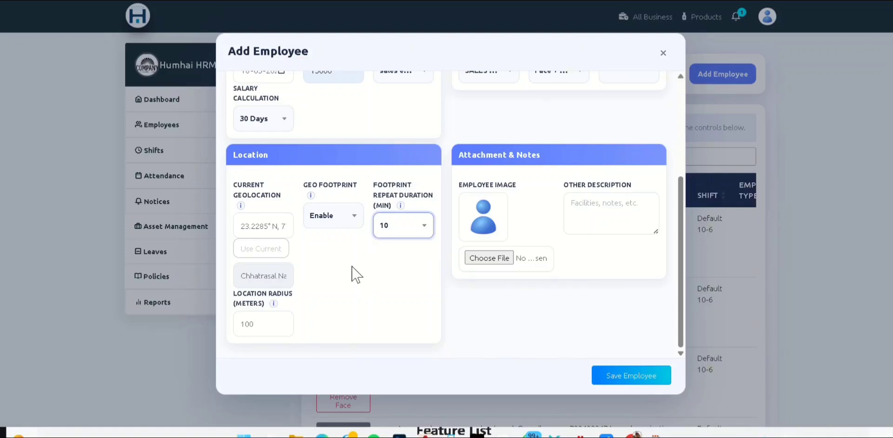
- Attach the most recent screenshot from Pictures > Screenshots as the Employee Image
scroll(479, 275, "up", 1)
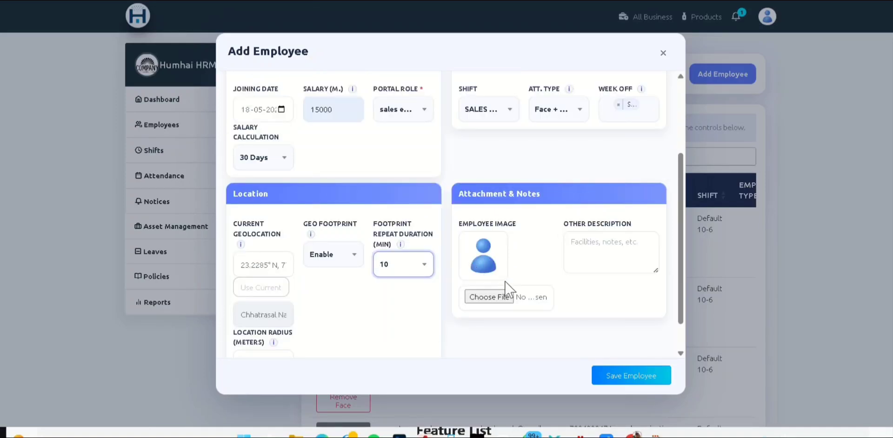
left_click(486, 296)
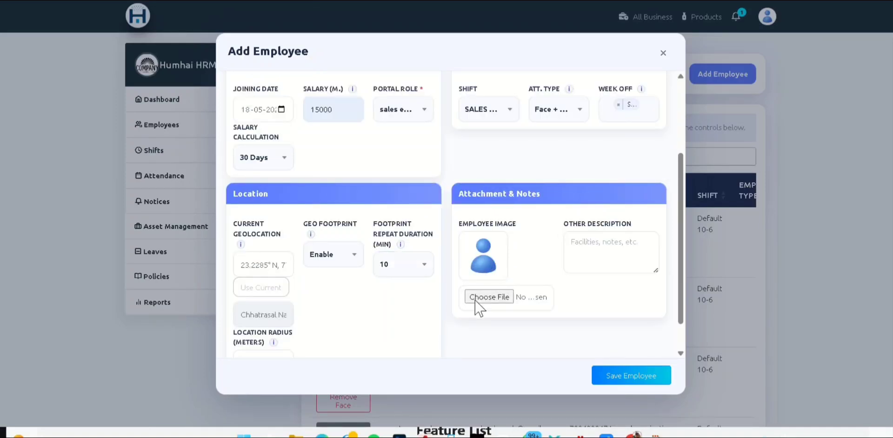
scroll(368, 246, "down", 2)
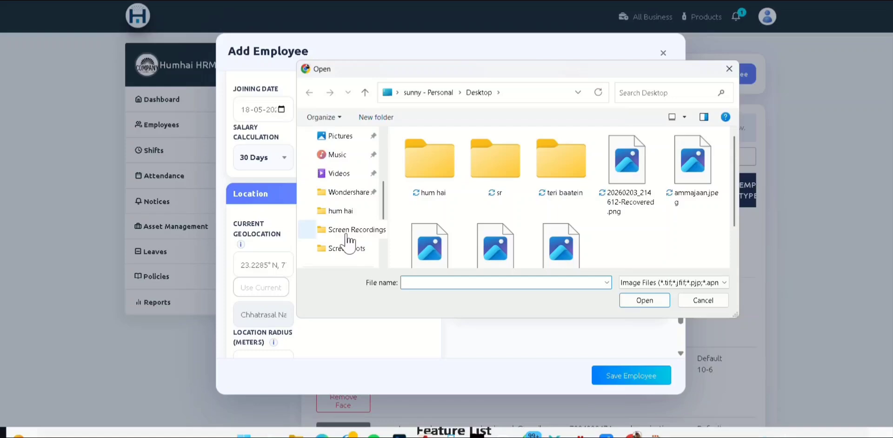
left_click(348, 248)
scroll(565, 209, "down", 2)
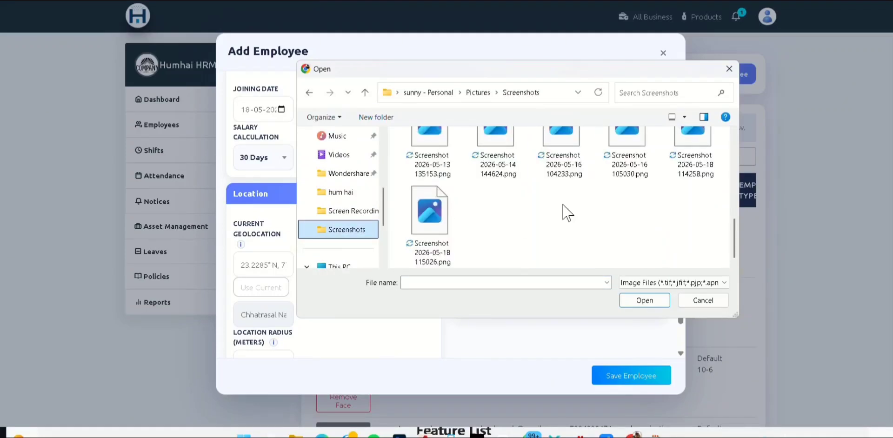
left_click(429, 219)
left_click(635, 302)
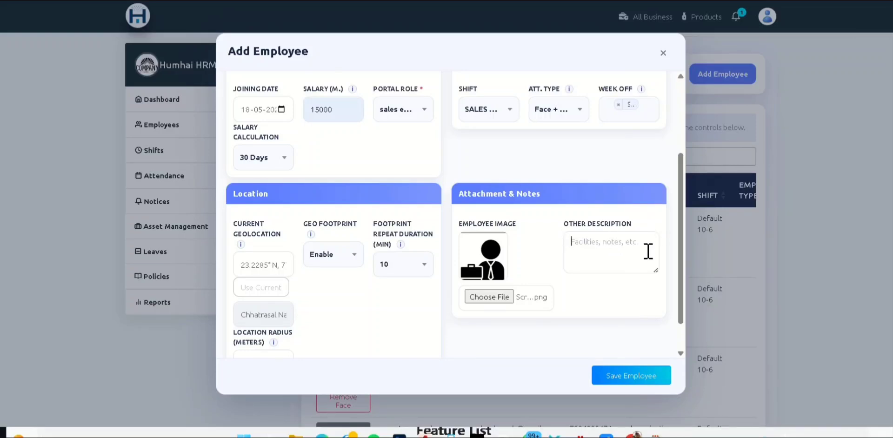
- Enter 'good at communication' as the Other Description and save the new employee record
type("good at communication")
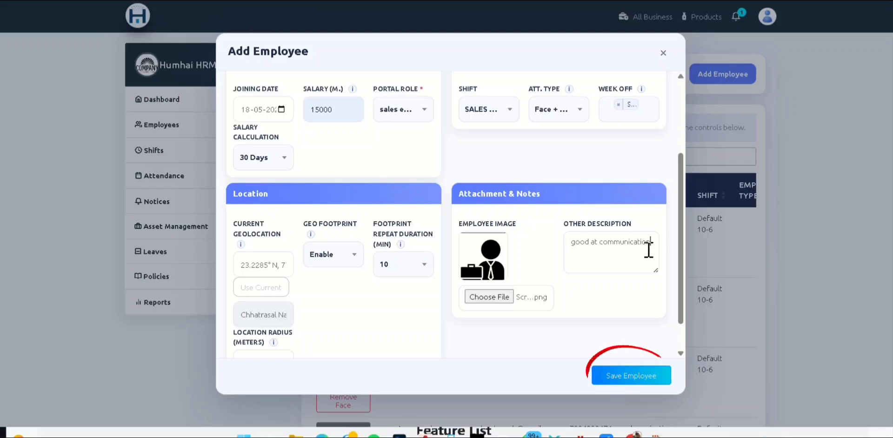
left_click(625, 382)
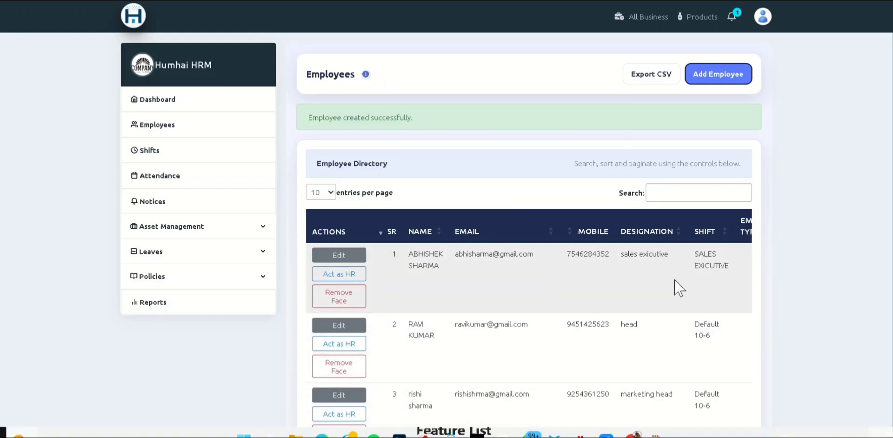
scroll(674, 284, "down", 2)
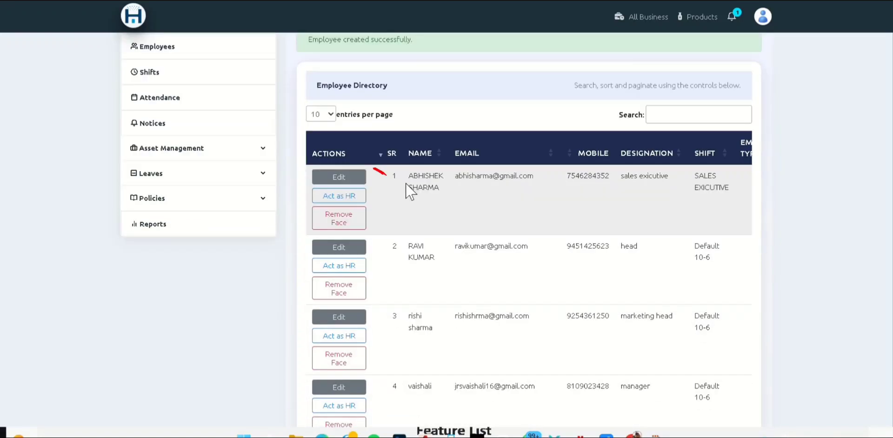
left_click(364, 175)
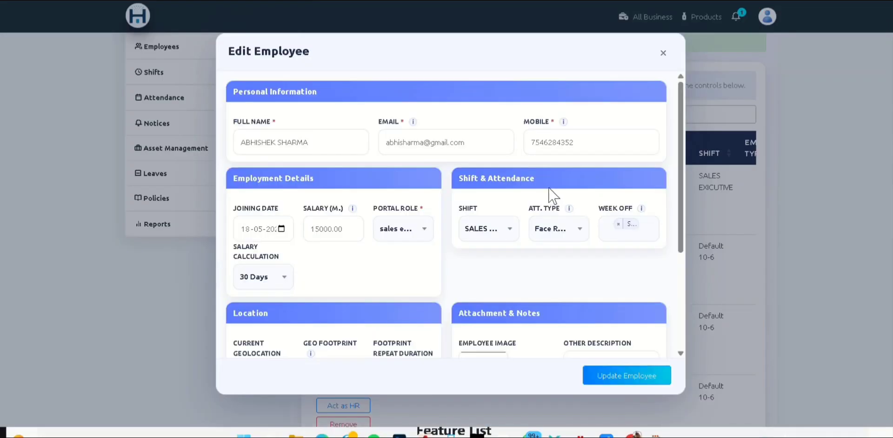
scroll(542, 186, "down", 3)
scroll(543, 192, "up", 3)
scroll(542, 192, "down", 3)
left_click(662, 53)
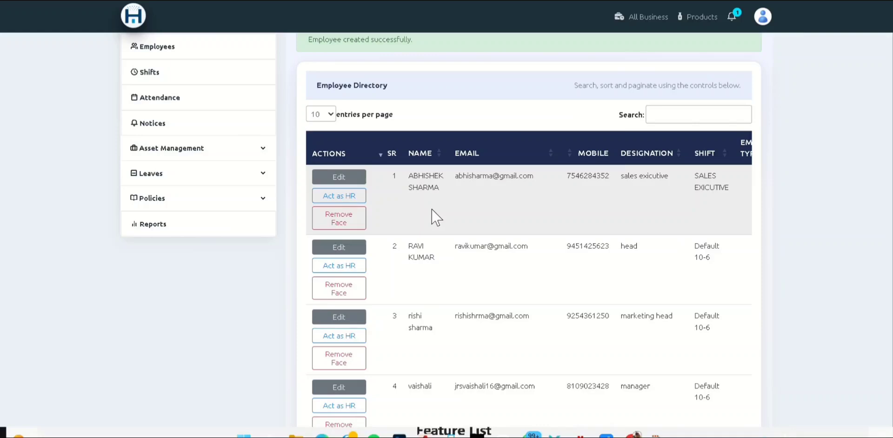
- Remove the face data stored for the new sales exicutive and confirm the removal
left_click(341, 227)
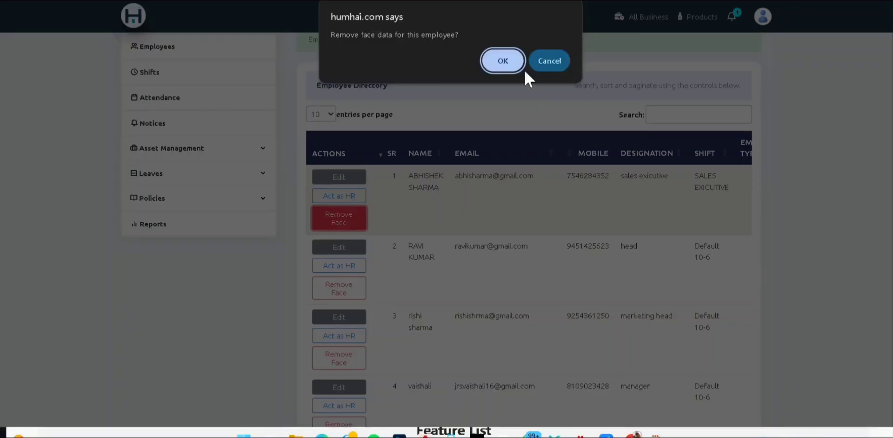
left_click(508, 64)
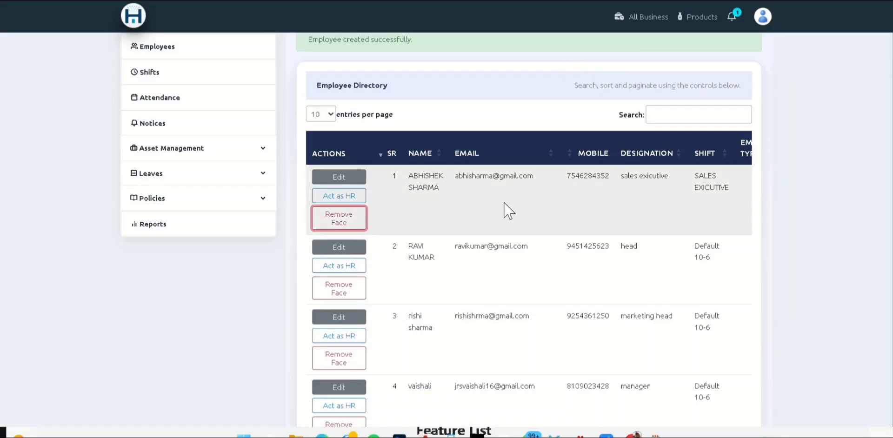
scroll(509, 210, "up", 1)
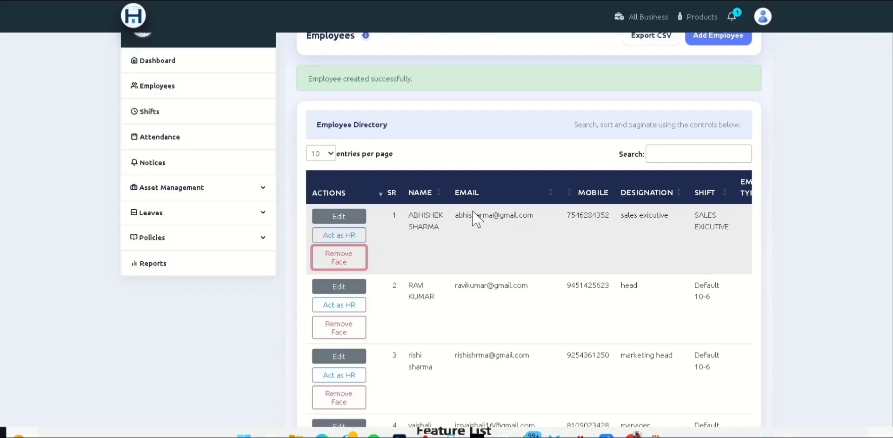